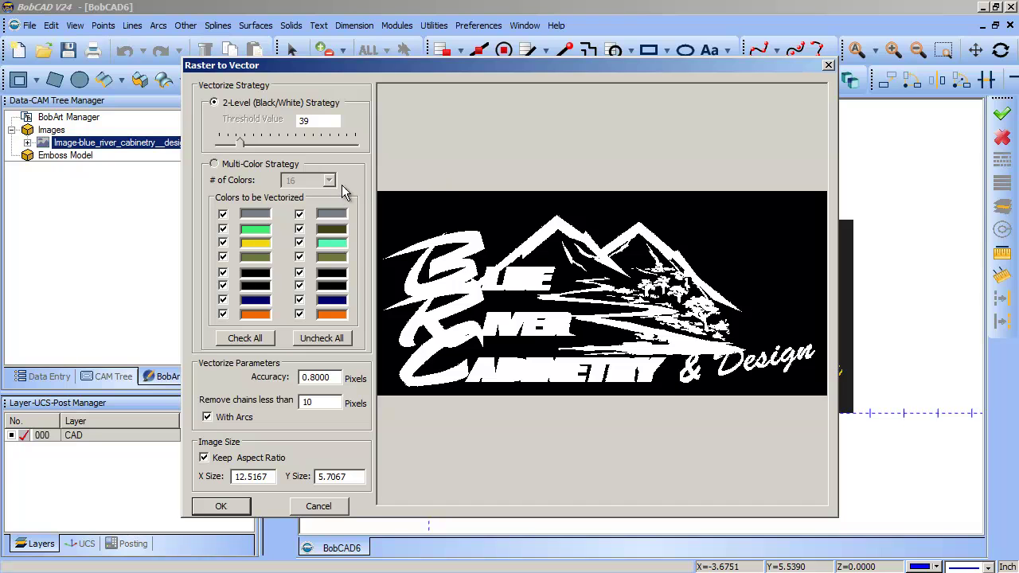
Set the raster conversion to the Multi-Color Strategy with 16 colors and include only the brighter green for vectorizing.
left_click(248, 168)
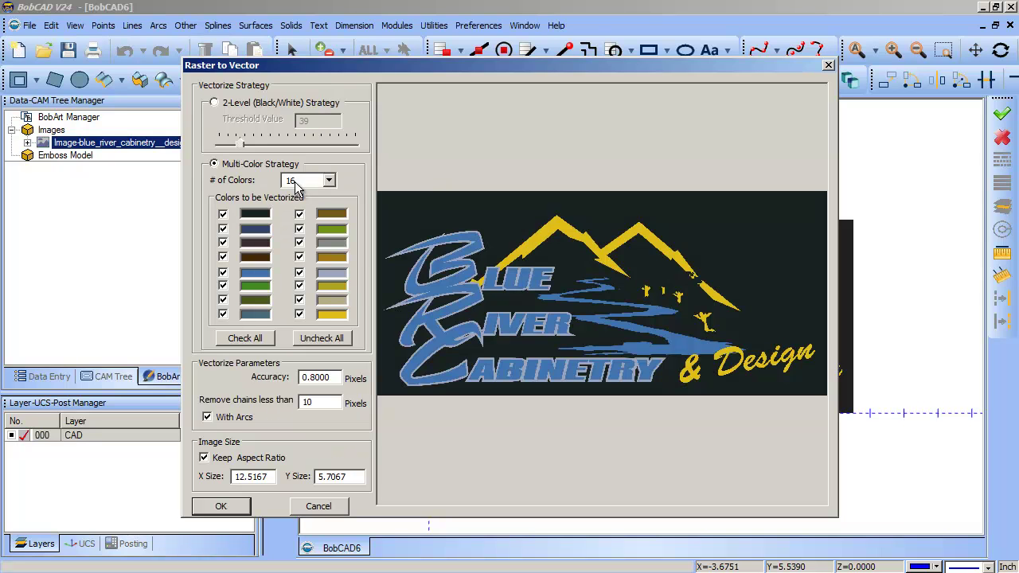
left_click(322, 337)
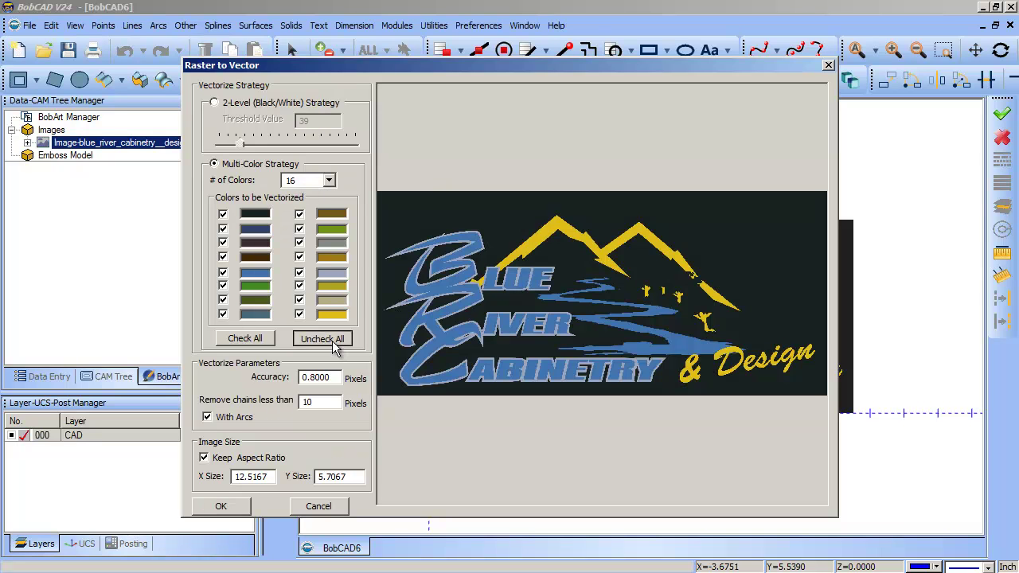
left_click(223, 286)
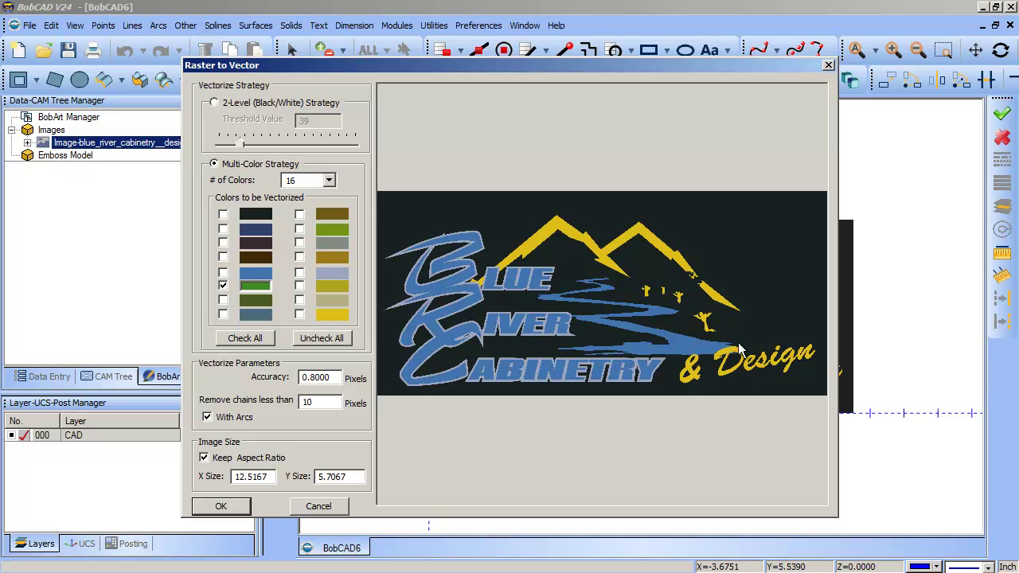
Vectorize the logo with an accuracy of 1.5 pixels, removing chains under 20 pixels and without arcs, and blank the source image.
left_click_drag(326, 379, 163, 384)
type("1.5")
key("Tab")
type("20")
left_click(207, 418)
left_click(220, 505)
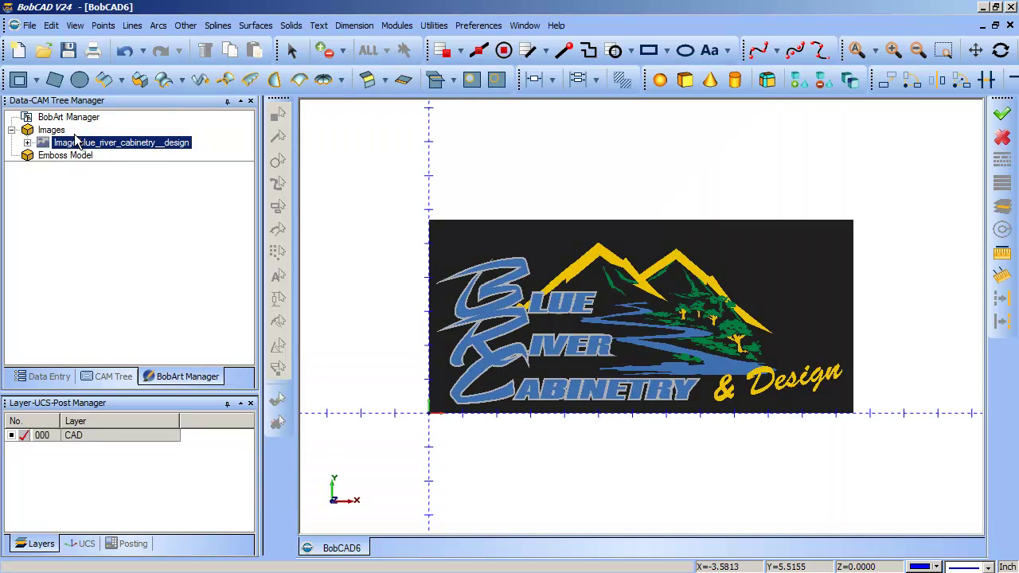
right_click(49, 144)
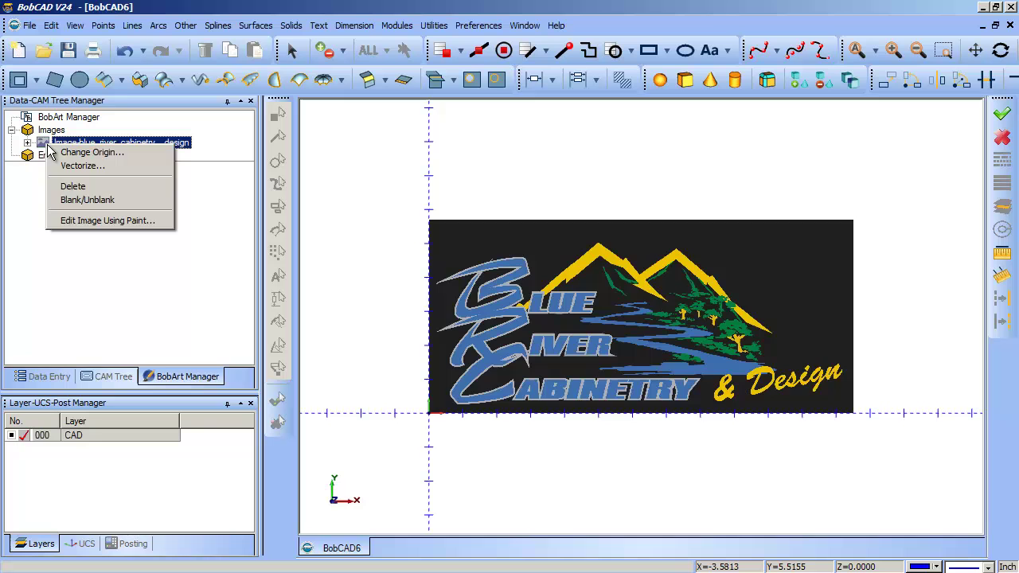
left_click(67, 200)
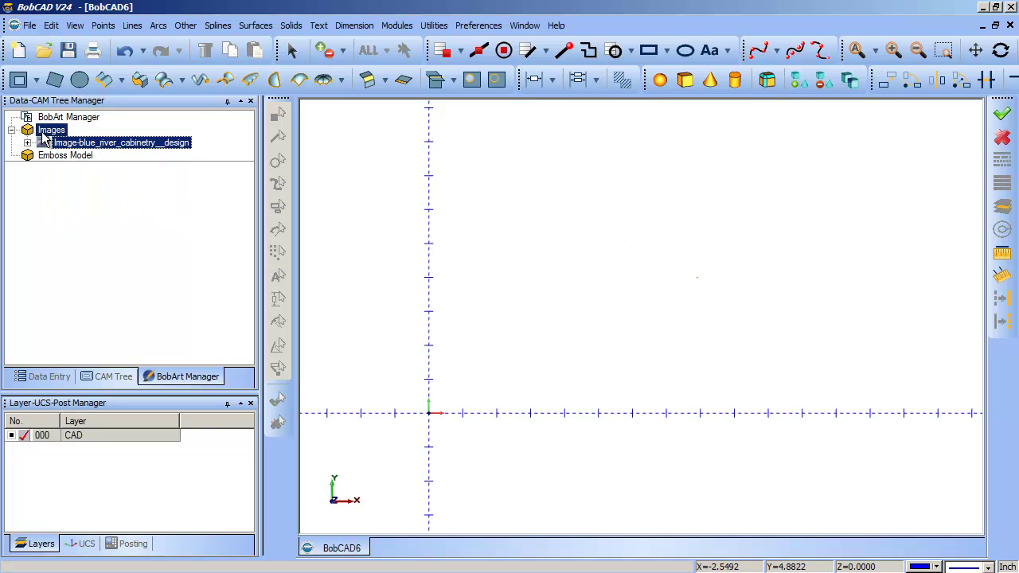
Close the current drawing without saving it and start a new one.
left_click(1010, 25)
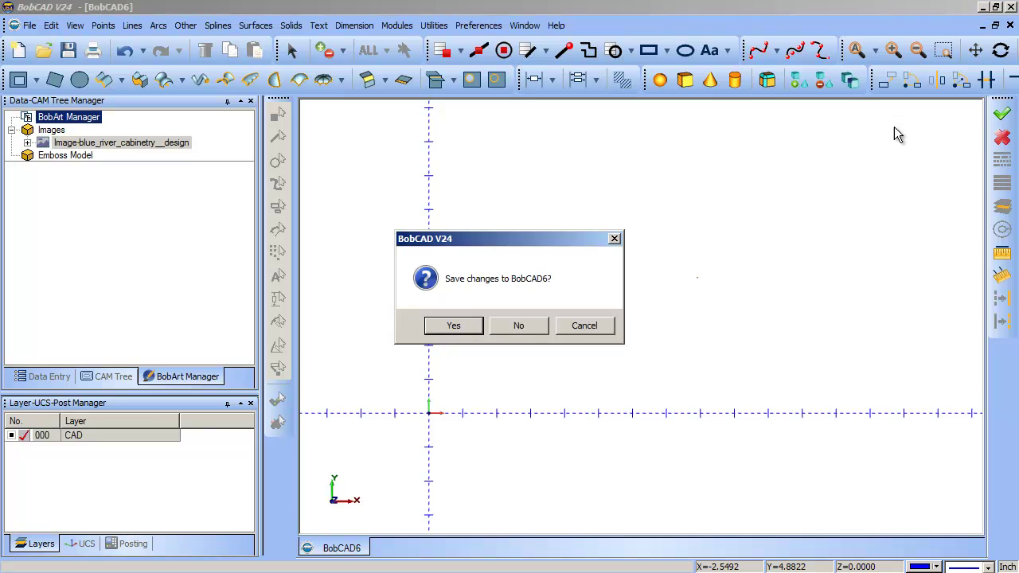
left_click(546, 330)
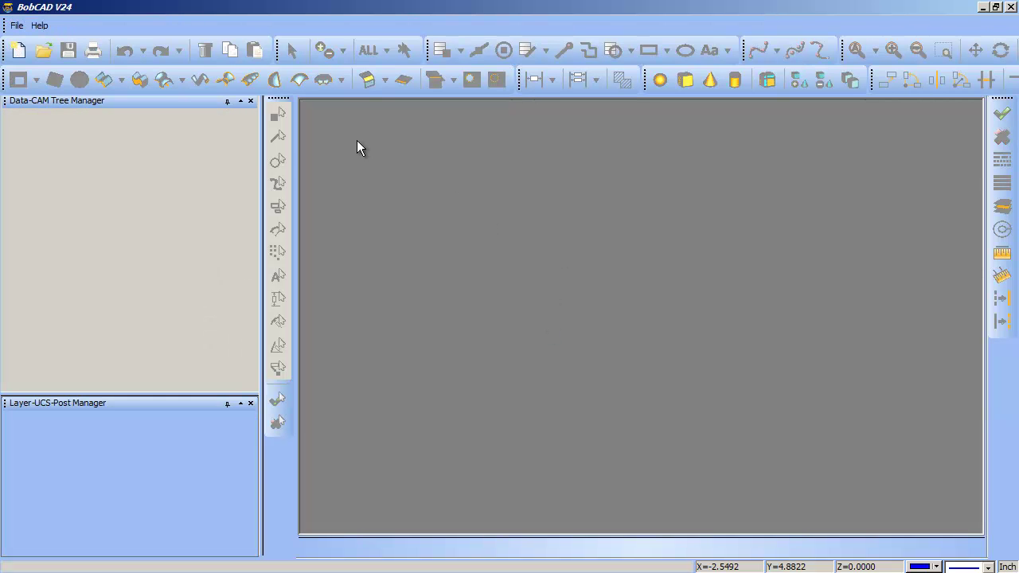
left_click(18, 50)
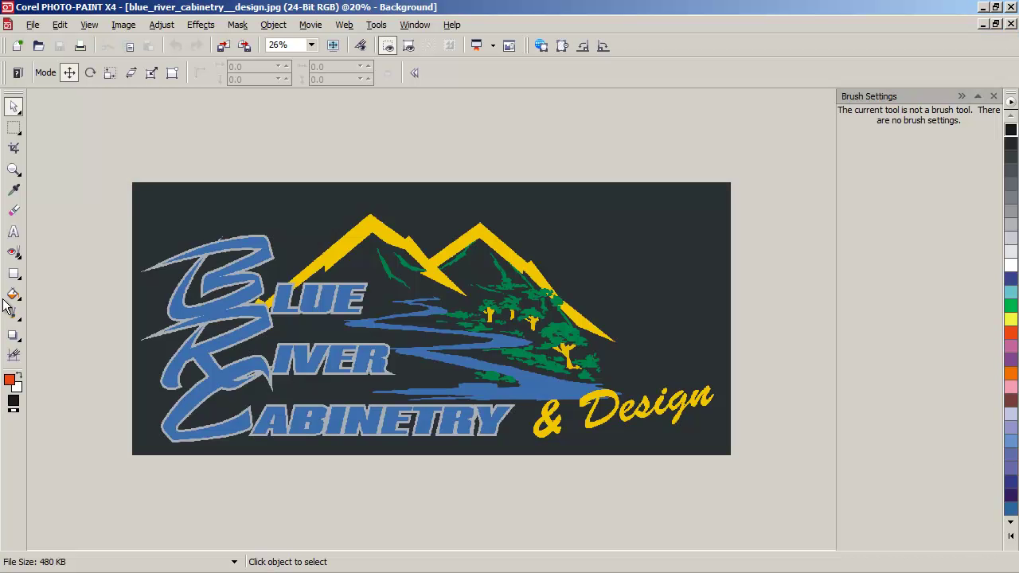
In Corel PHOTO-PAINT, mask the whole logo image and apply a Gaussian Blur with a 3.0-pixel radius.
left_click(13, 128)
left_click_drag(111, 166, 776, 484)
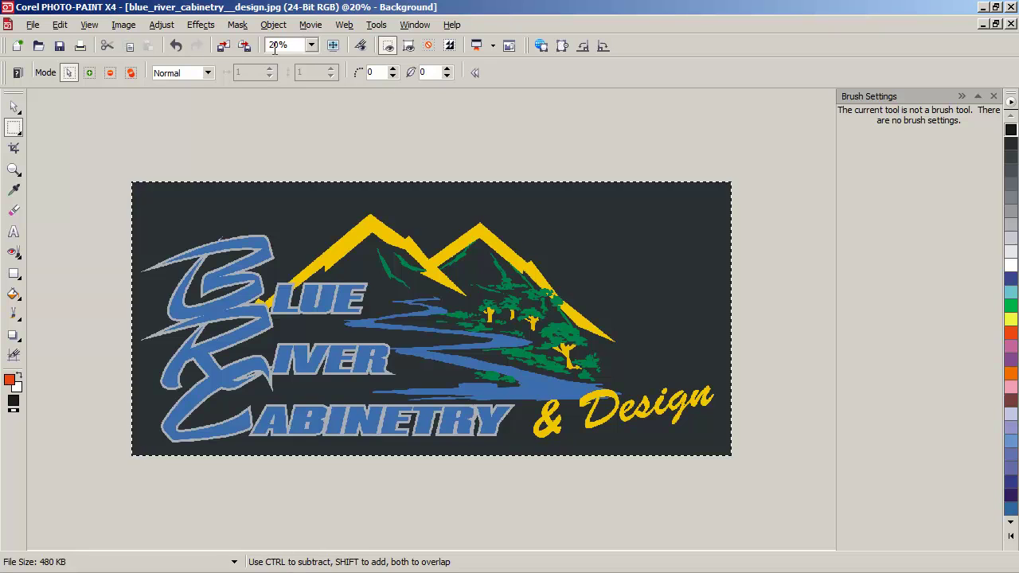
left_click(200, 25)
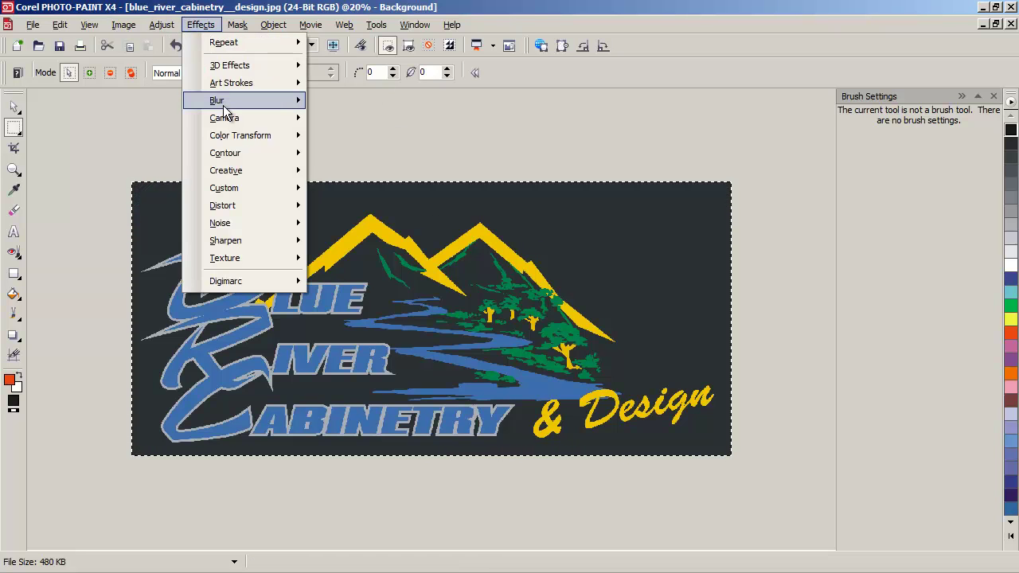
mouse_move(224, 97)
left_click(374, 143)
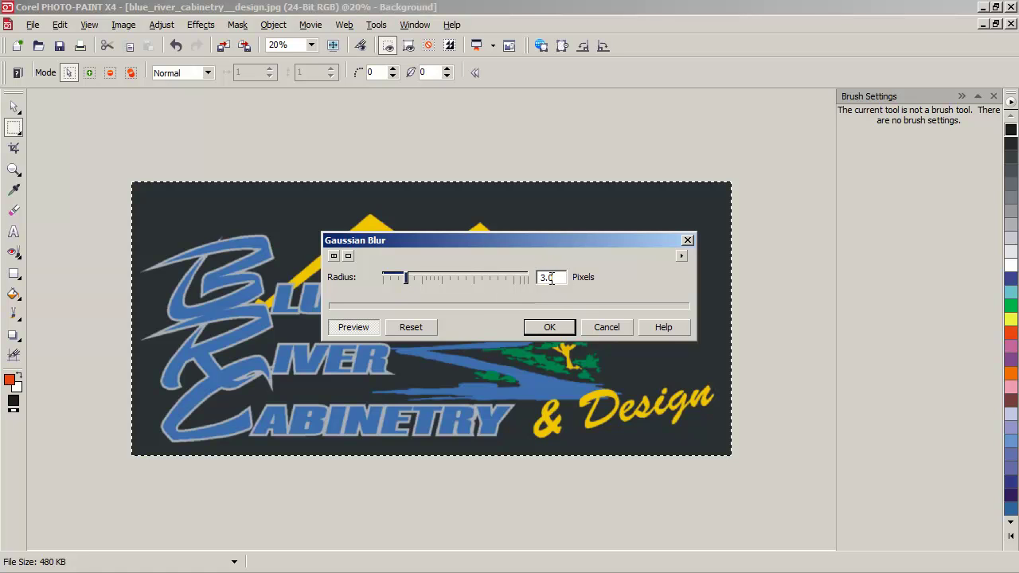
left_click(549, 328)
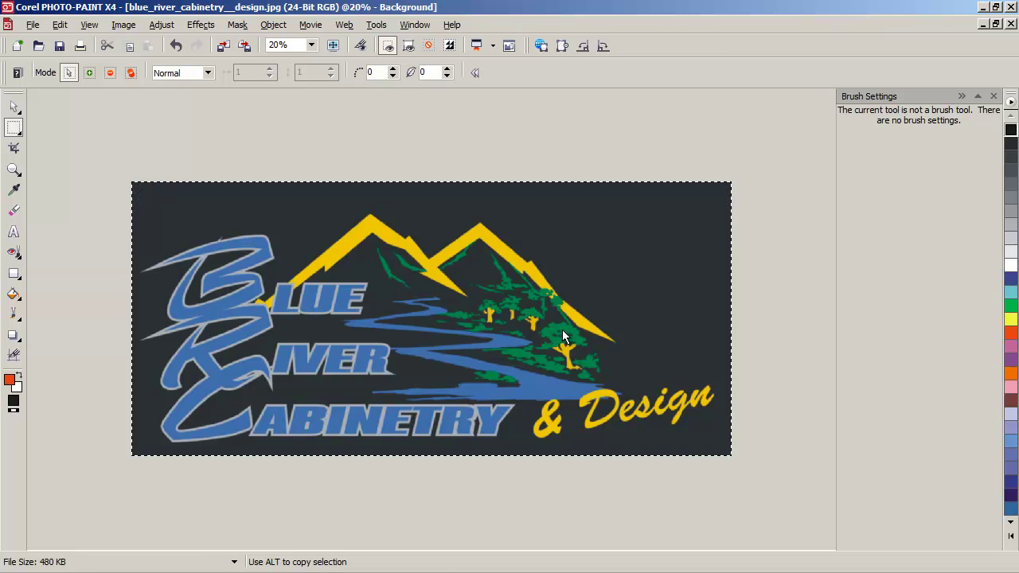
Open the Web Image Optimizer and compare the original with the JPEG version around the green trees at up to 300 %.
left_click(541, 47)
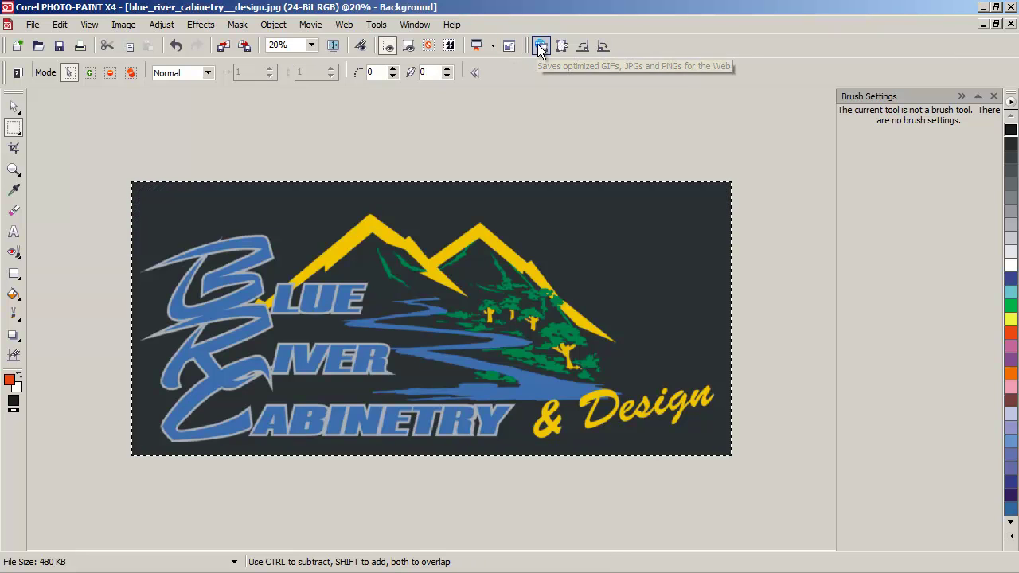
left_click_drag(438, 379, 247, 325)
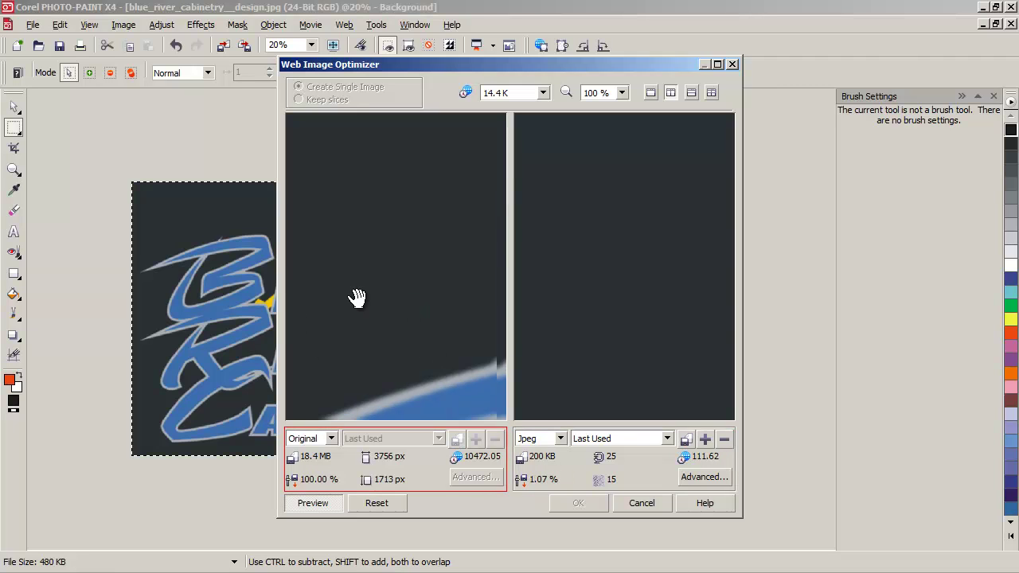
left_click_drag(412, 306, 254, 269)
left_click_drag(446, 308, 354, 202)
left_click_drag(431, 265, 327, 223)
left_click_drag(398, 327, 270, 255)
left_click_drag(398, 319, 219, 370)
left_click_drag(398, 299, 295, 208)
left_click_drag(446, 311, 383, 239)
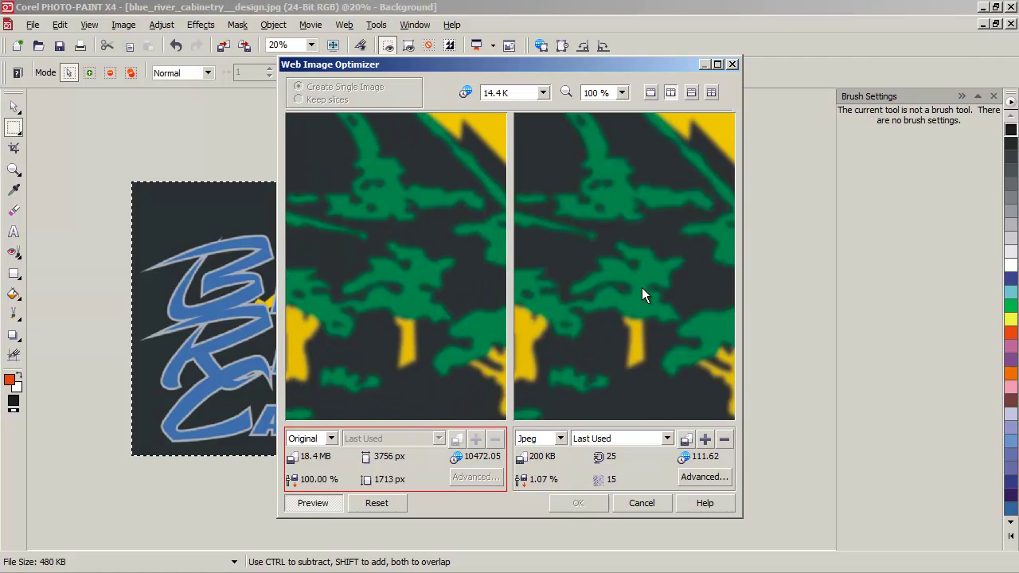
left_click(409, 285)
left_click(409, 285)
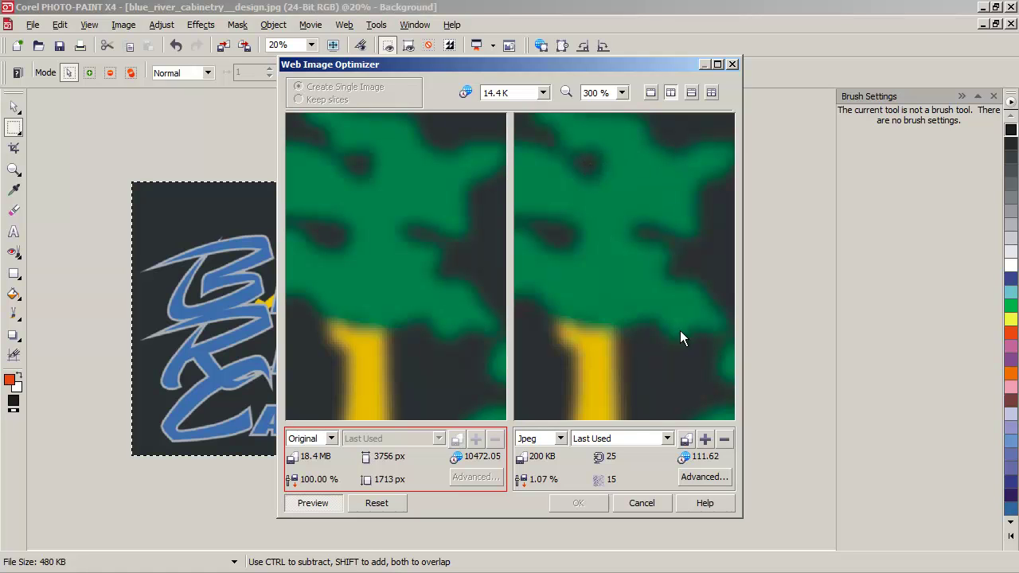
Save the optimized JPEG version of the blurred logo to the desktop as blue_river_cabinetry__design.jpg.
left_click(603, 279)
left_click(579, 503)
left_click(686, 412)
left_click(557, 297)
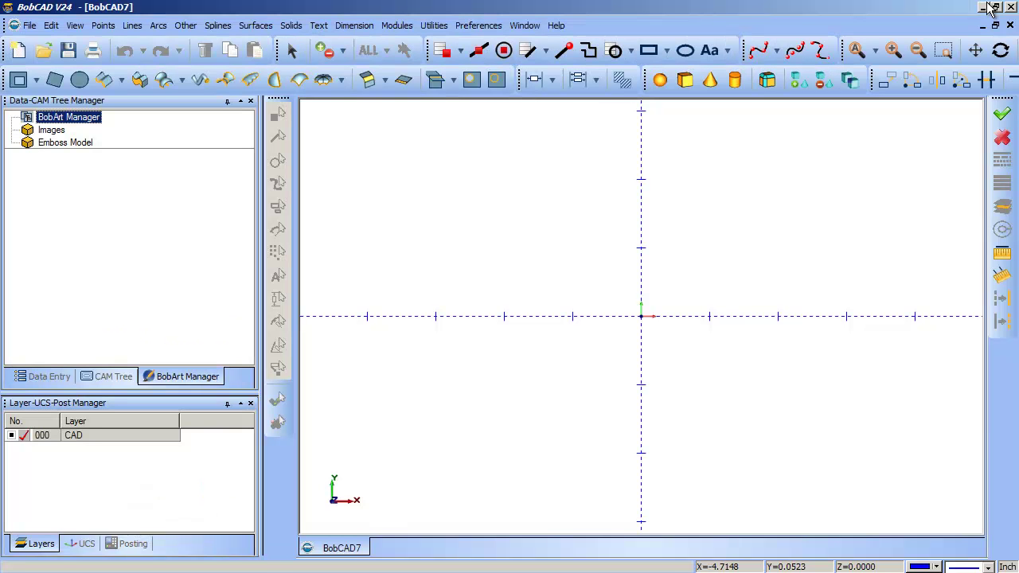
Switch to BobCAD and import blue_river_cabinetry__design.jpg from the desktop as an image in the new drawing.
right_click(38, 129)
left_click(77, 138)
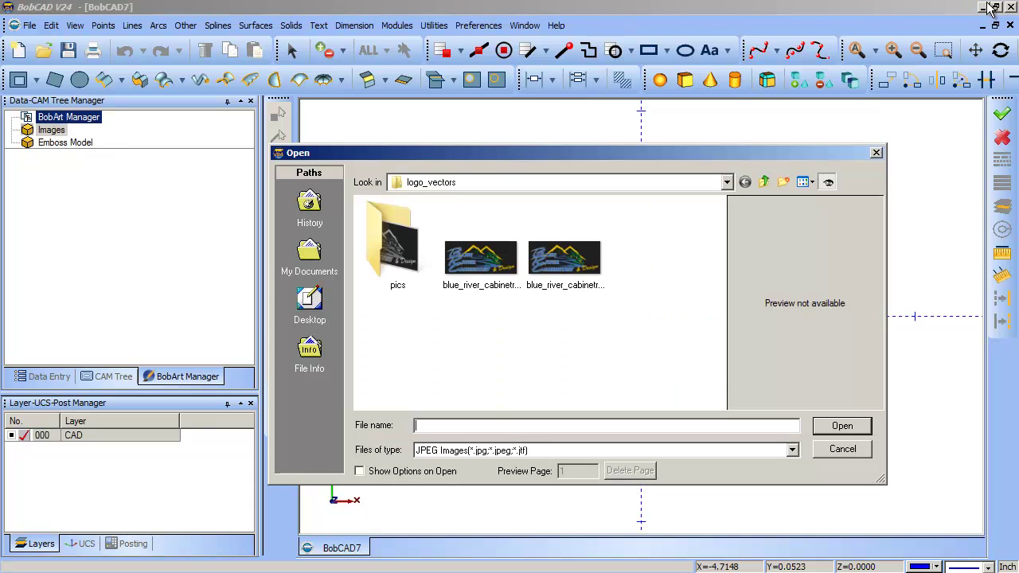
left_click(726, 181)
left_click_drag(727, 184, 727, 27)
left_click(421, 8)
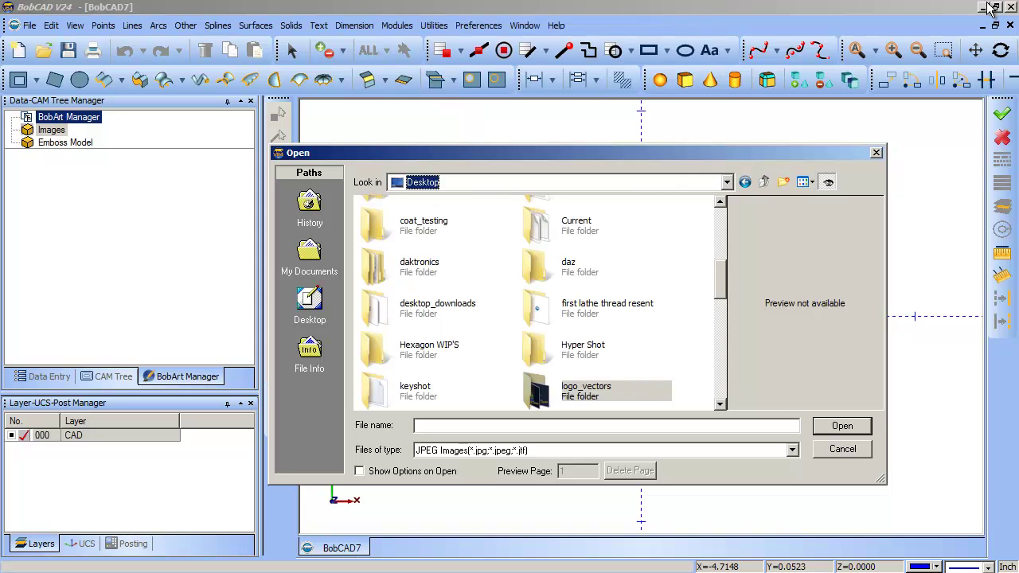
scroll(536, 302, "down", 5)
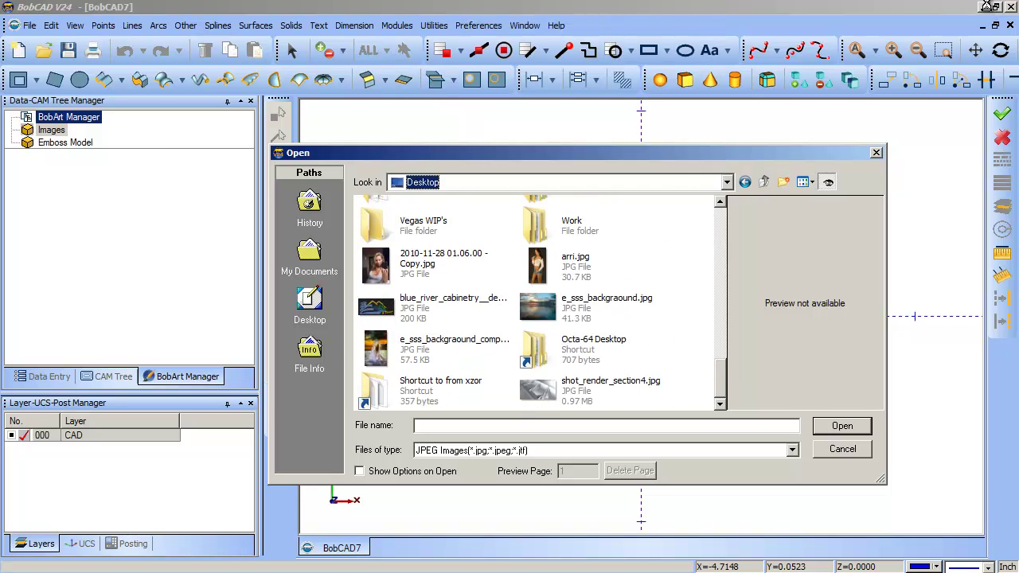
left_click(454, 308)
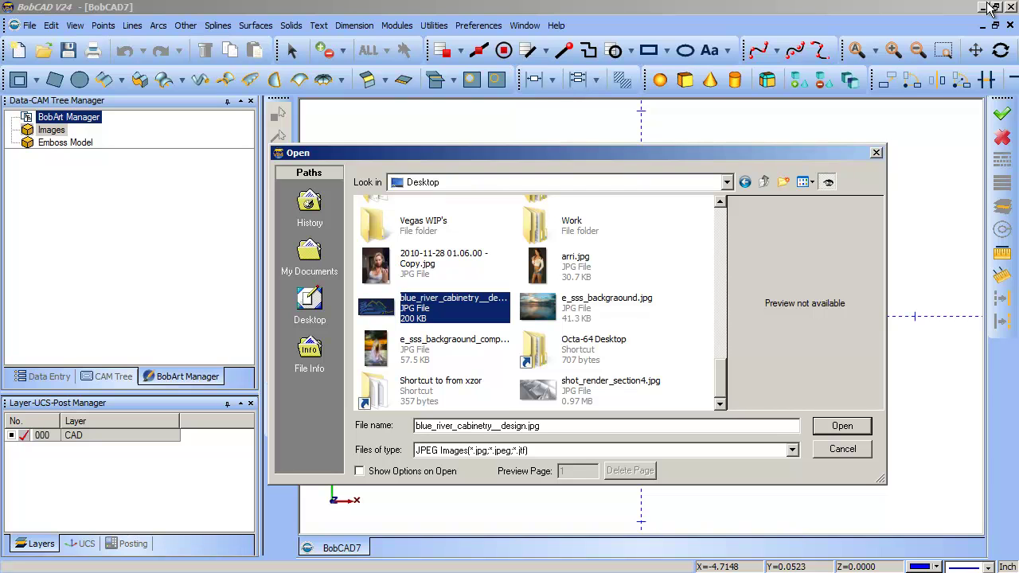
key("Return")
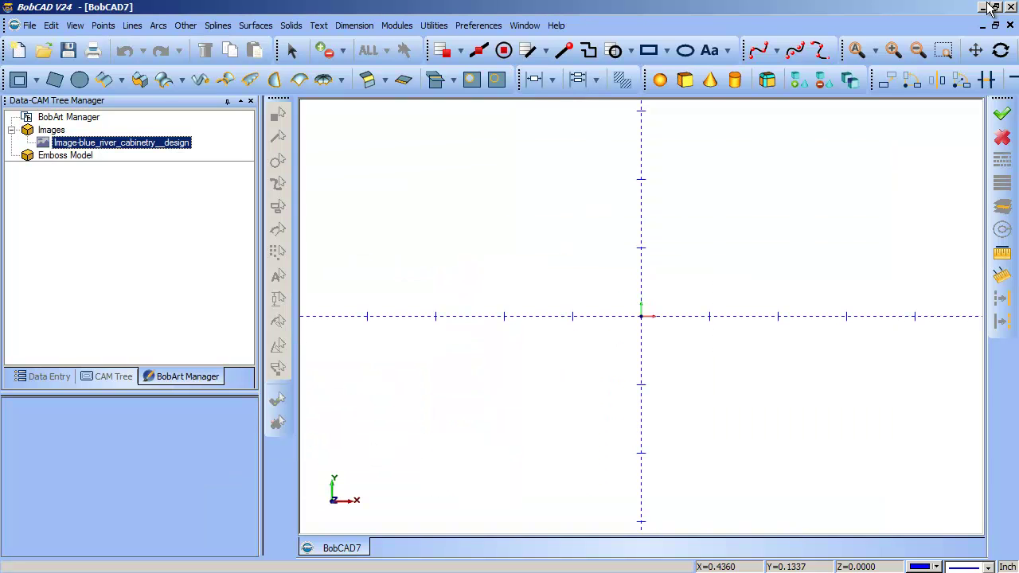
left_click(857, 50)
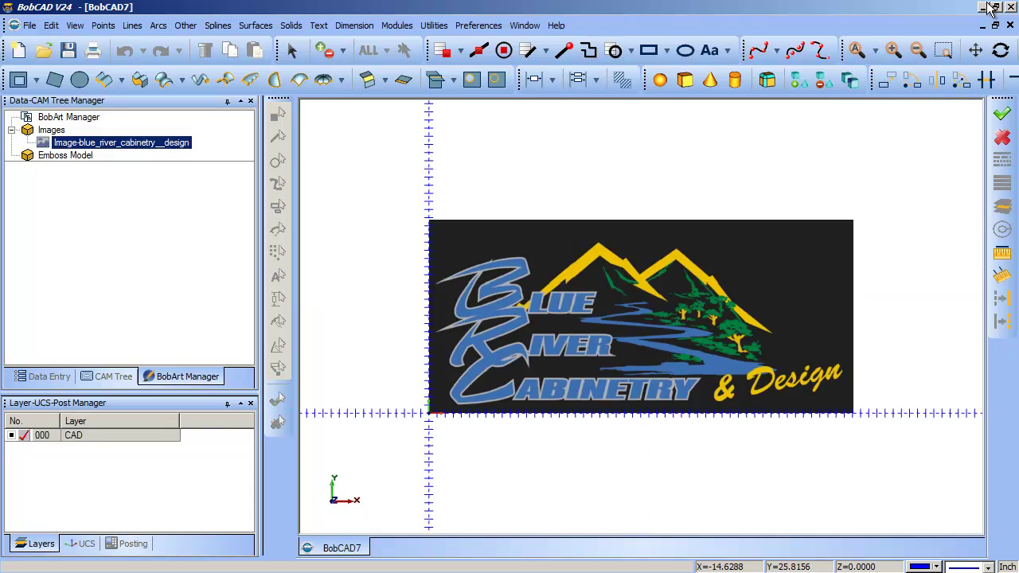
Vectorize only the bright green of the imported logo with the 16-color Multi-Color Strategy, 1-pixel accuracy and chains under 2 pixels removed.
right_click(60, 142)
left_click(96, 163)
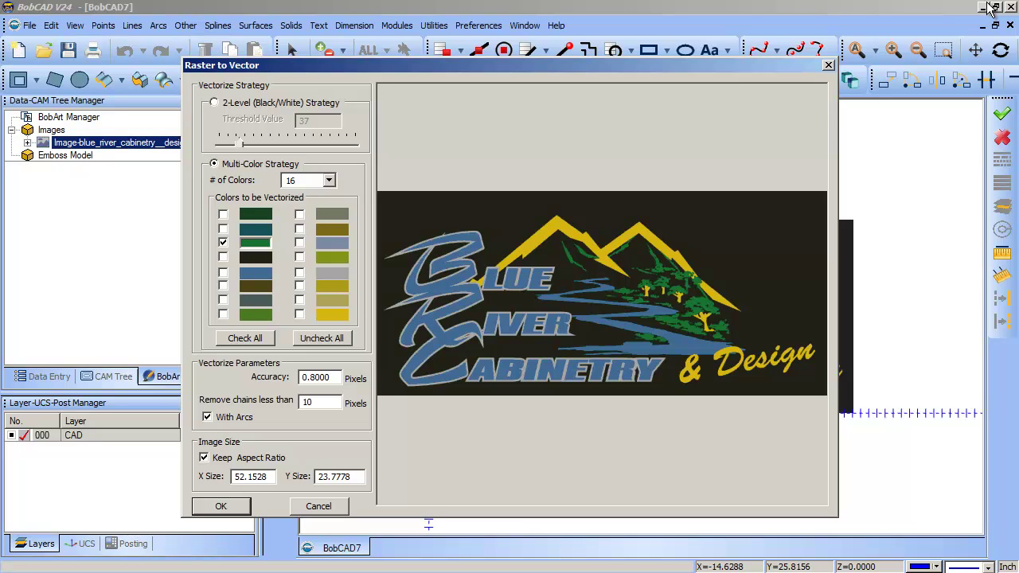
key("Tab")
type("1")
key("Tab")
type("2")
key("Return")
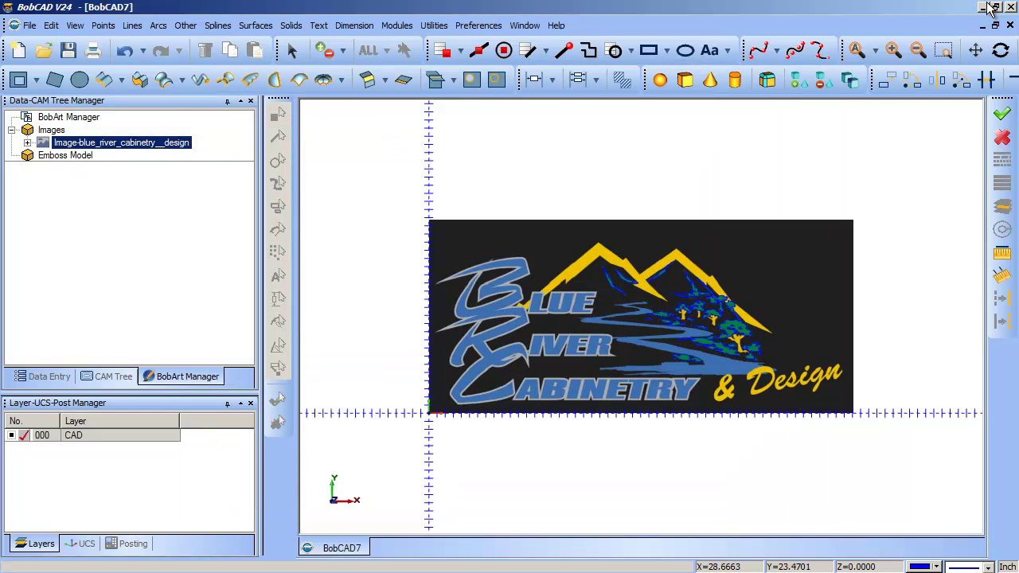
Examine how closely the vector outlines follow the green trees and mountain slopes in the logo.
mouse_move(638, 229)
left_mouse_down()
mouse_move(826, 396)
mouse_move(820, 384)
left_mouse_up()
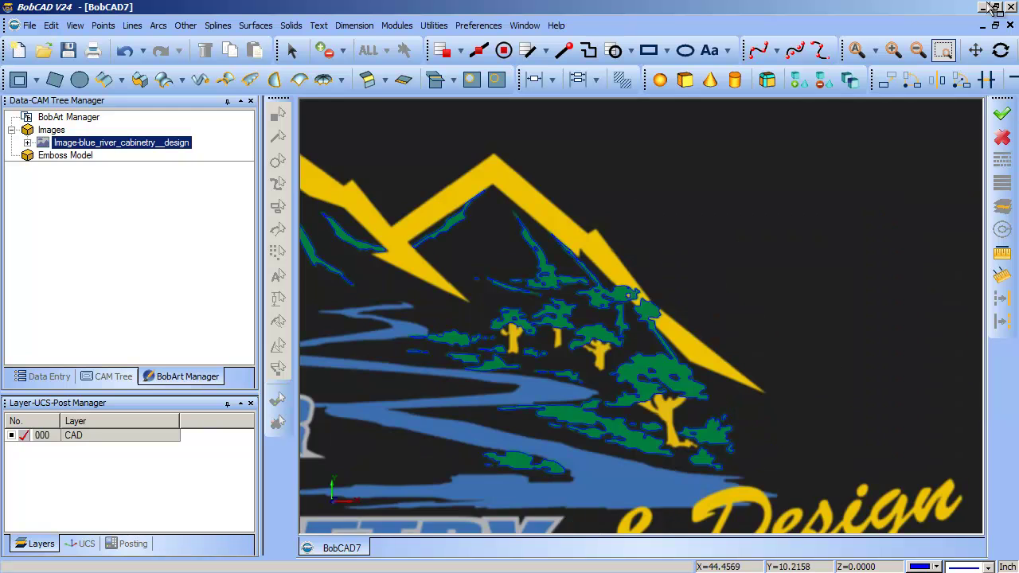
left_click_drag(443, 198, 766, 474)
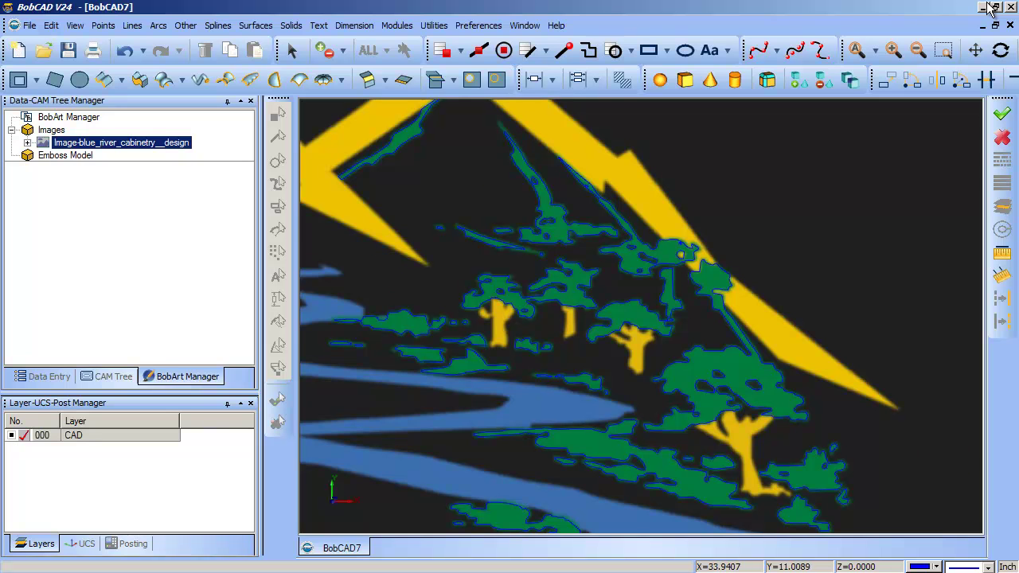
scroll(665, 359, "down", 5)
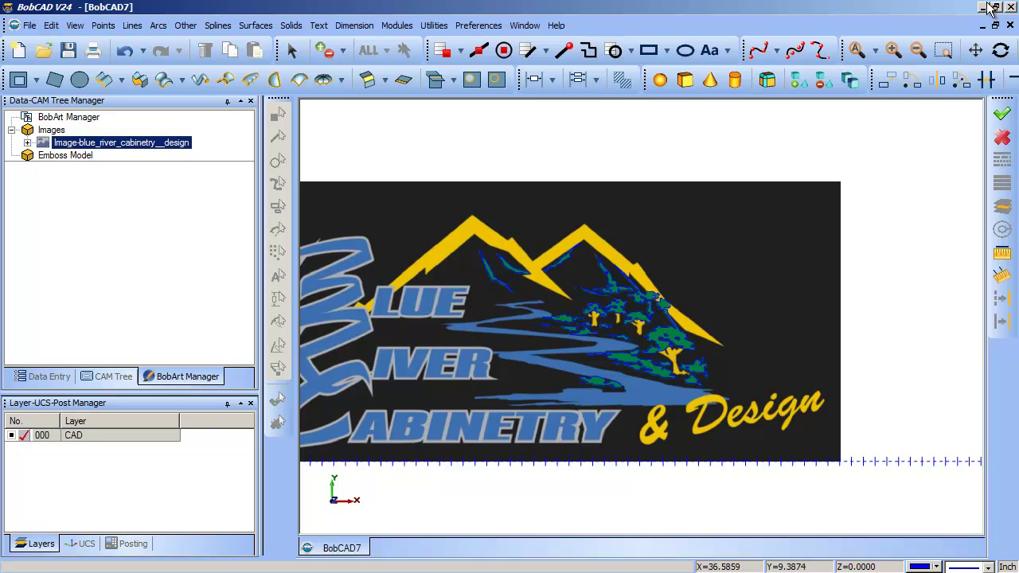
right_click(65, 155)
right_click(65, 155)
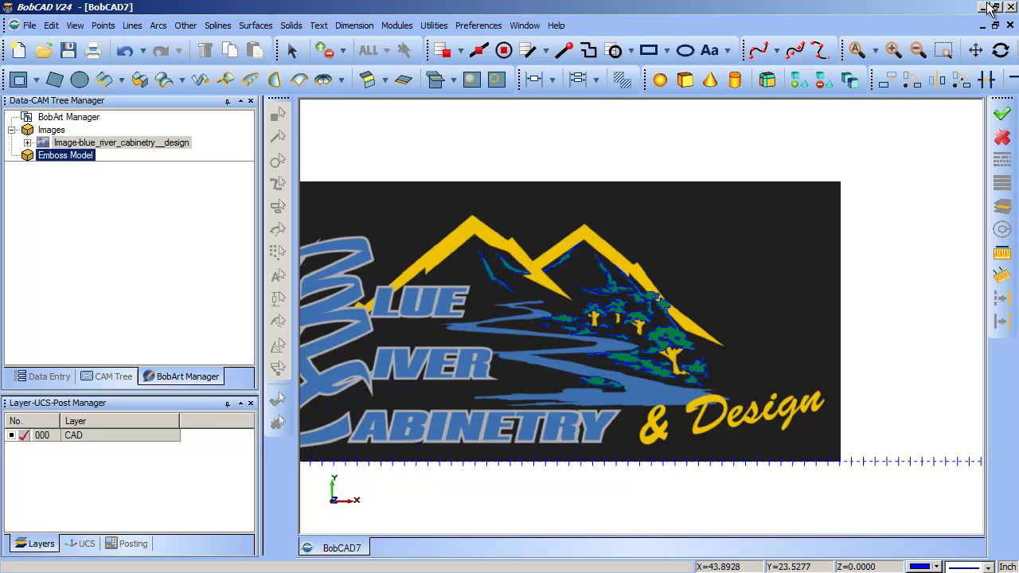
left_click(121, 144)
right_click(66, 155)
left_click(121, 142)
right_click(65, 156)
left_click(121, 143)
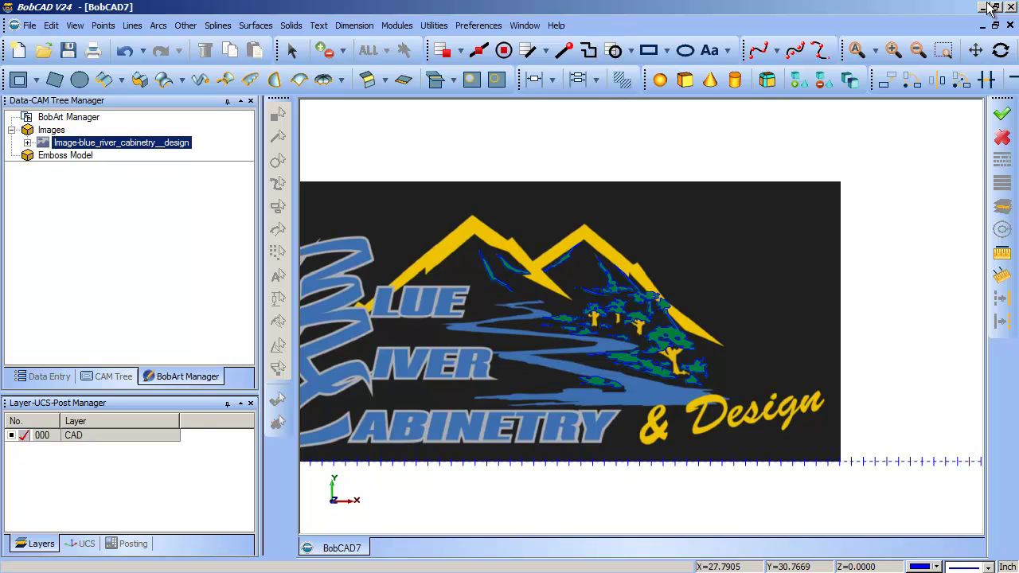